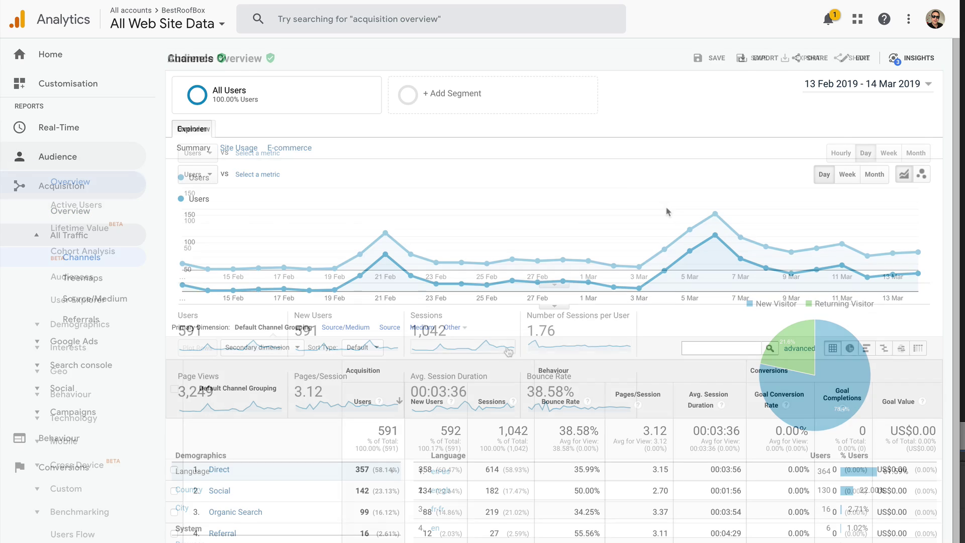
Open the Organic Search traffic report, then switch to the live bestroofbox.com homepage.
{"action": "left_click", "coordinate": [239, 512]}
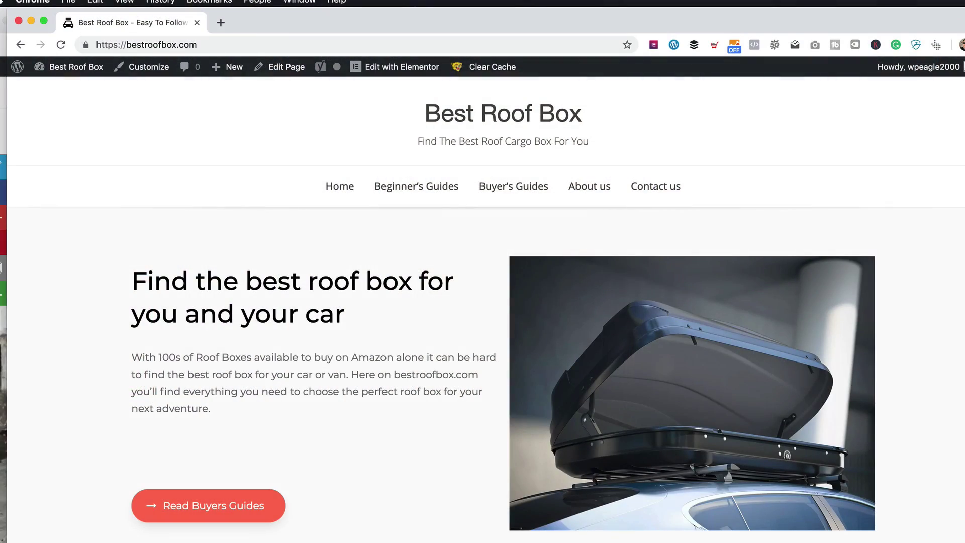
Scroll through the 'Finding the Best Roof Cargo Box for Golf Clubs' article.
{"action": "scroll", "coordinate": [793, 443], "scroll_direction": "down", "scroll_amount": 10}
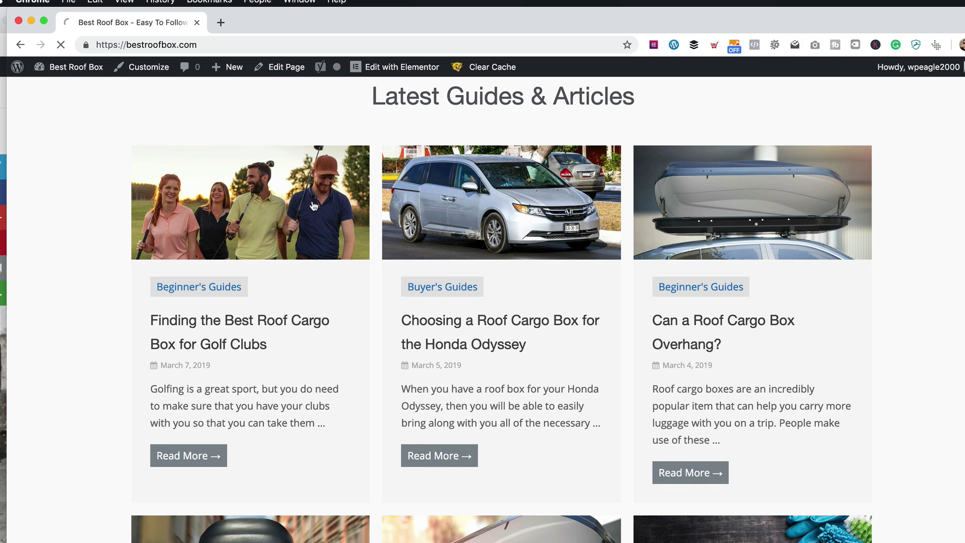
{"action": "scroll", "coordinate": [315, 206], "scroll_direction": "down", "scroll_amount": 9}
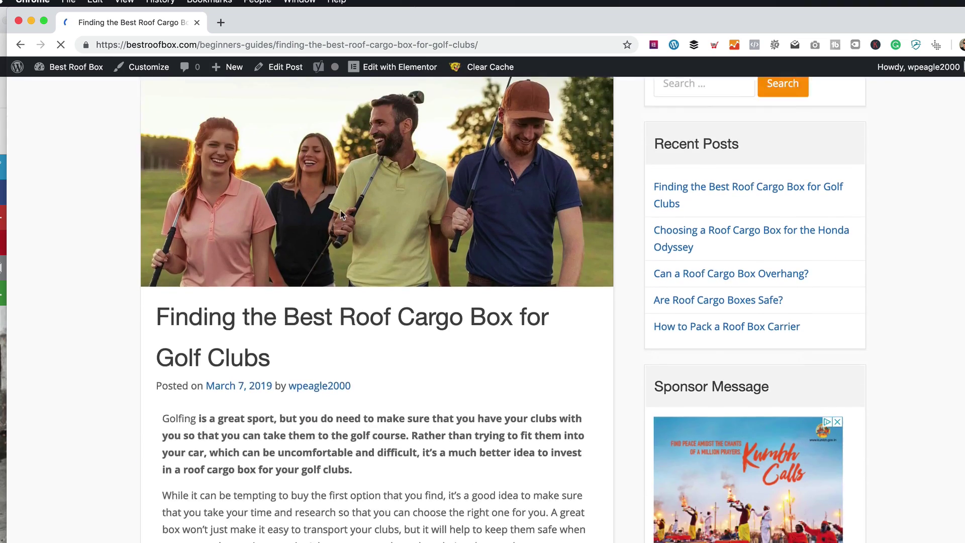
{"action": "scroll", "coordinate": [340, 211], "scroll_direction": "down", "scroll_amount": 8}
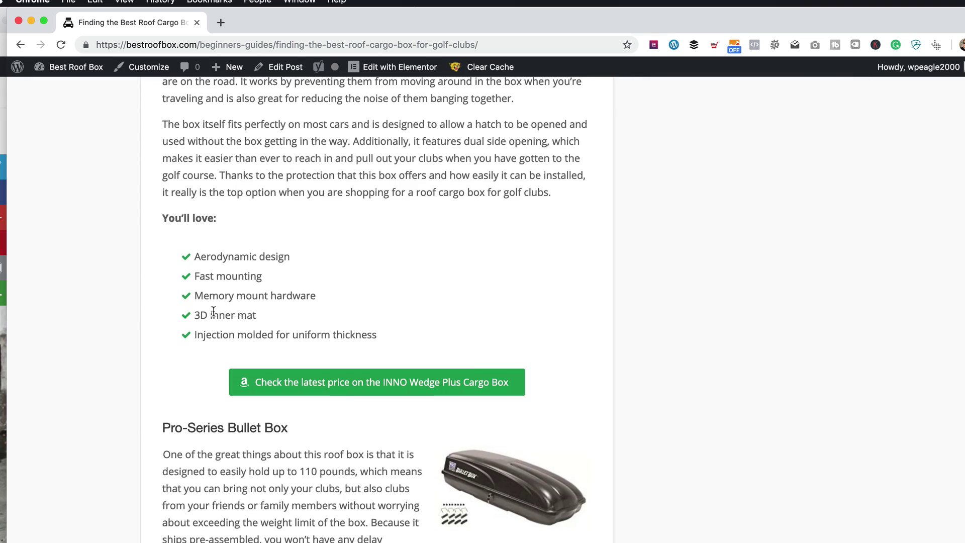
{"action": "scroll", "coordinate": [244, 305], "scroll_direction": "down", "scroll_amount": 20}
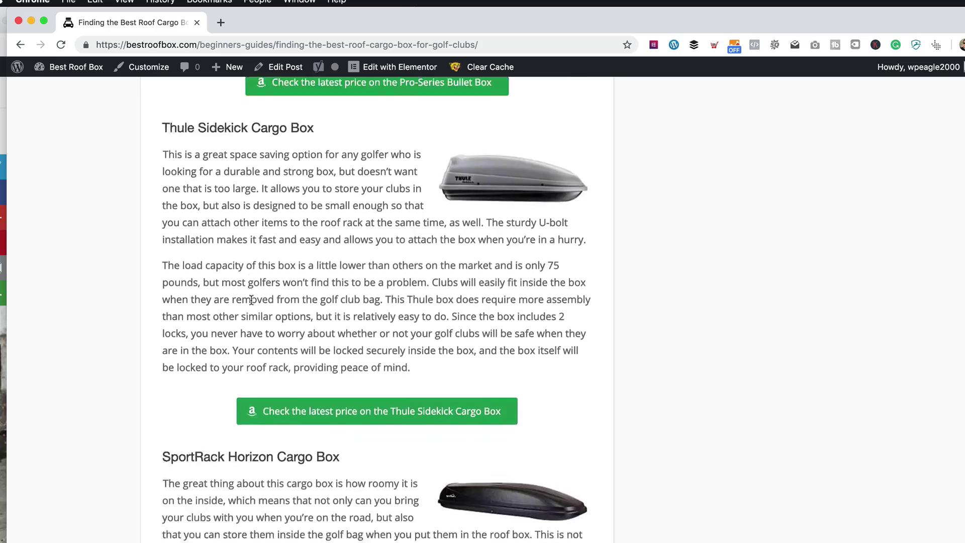
{"action": "scroll", "coordinate": [252, 299], "scroll_direction": "down", "scroll_amount": 11}
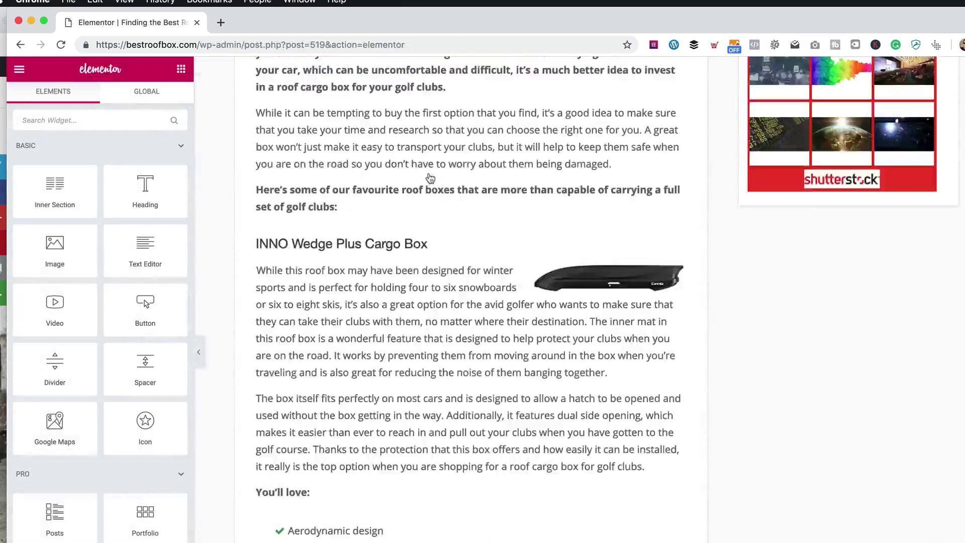
{"action": "scroll", "coordinate": [340, 320], "scroll_direction": "down", "scroll_amount": 4}
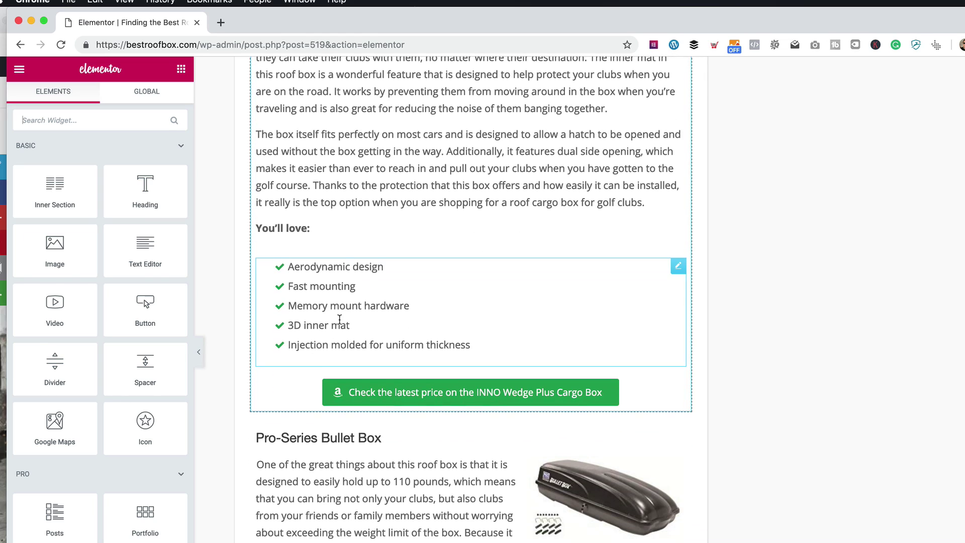
In the You'll love icon list, move Fast mounting above Aerodynamic design.
{"action": "left_click", "coordinate": [352, 322]}
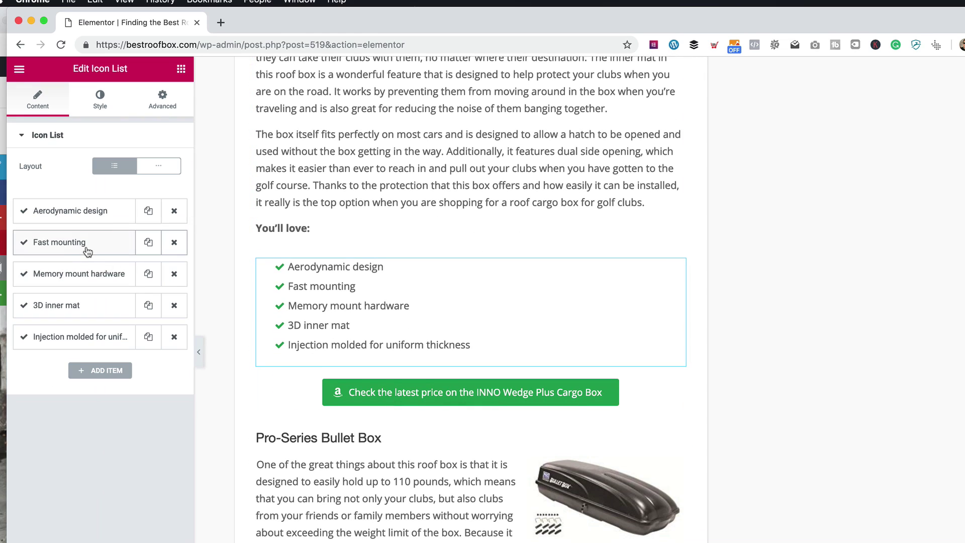
{"action": "left_click_drag", "start_coordinate": [107, 244], "coordinate": [93, 218]}
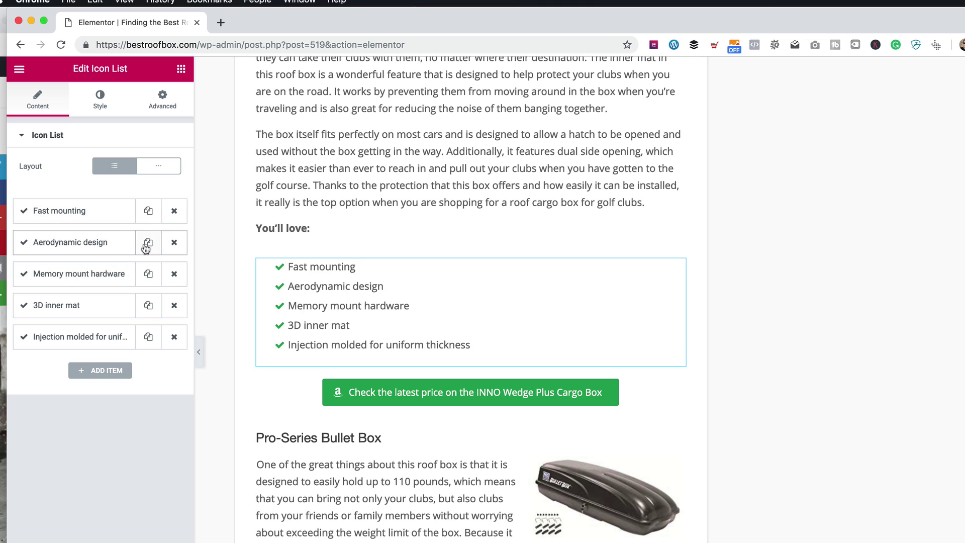
{"action": "left_click", "coordinate": [73, 246]}
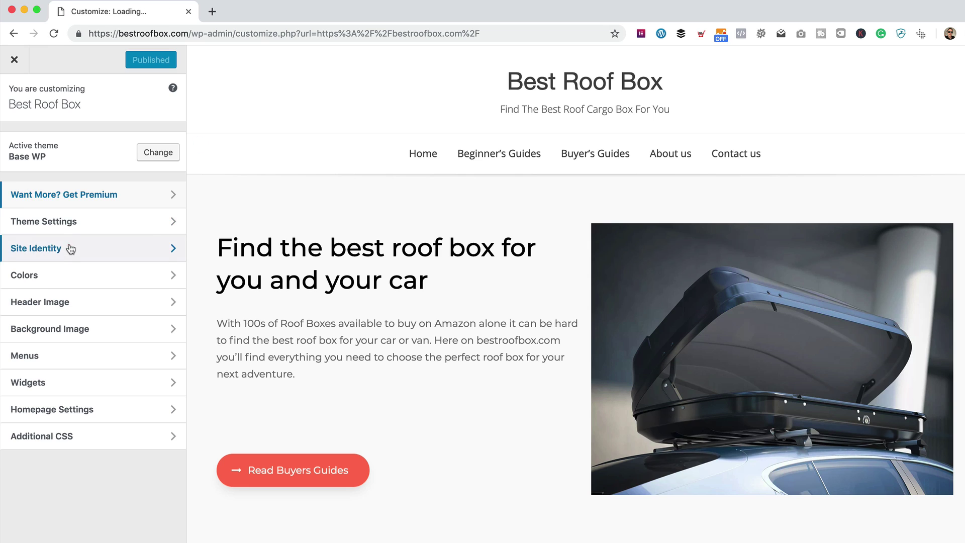
In Site Identity, browse Site Icon images, selecting then deselecting the car icon.
{"action": "left_click", "coordinate": [70, 248]}
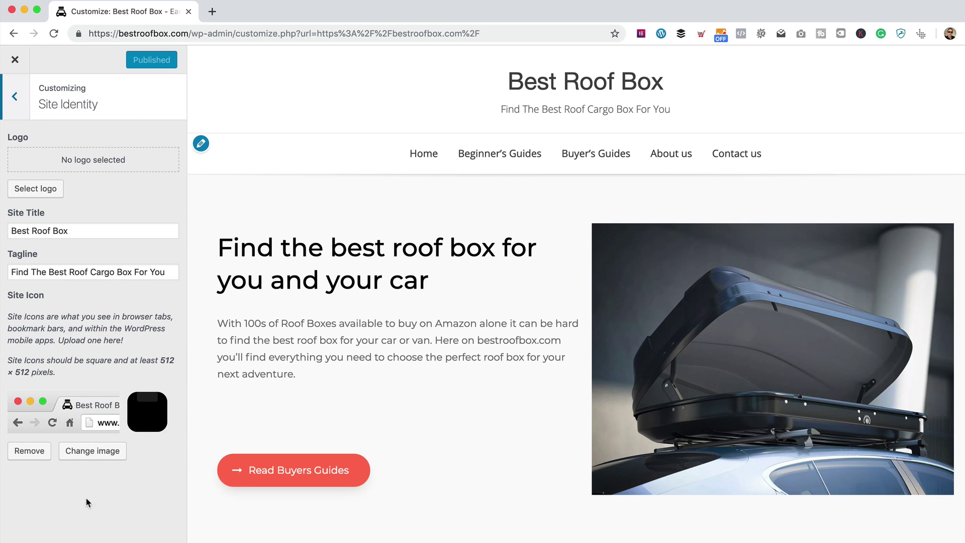
{"action": "left_click", "coordinate": [107, 452]}
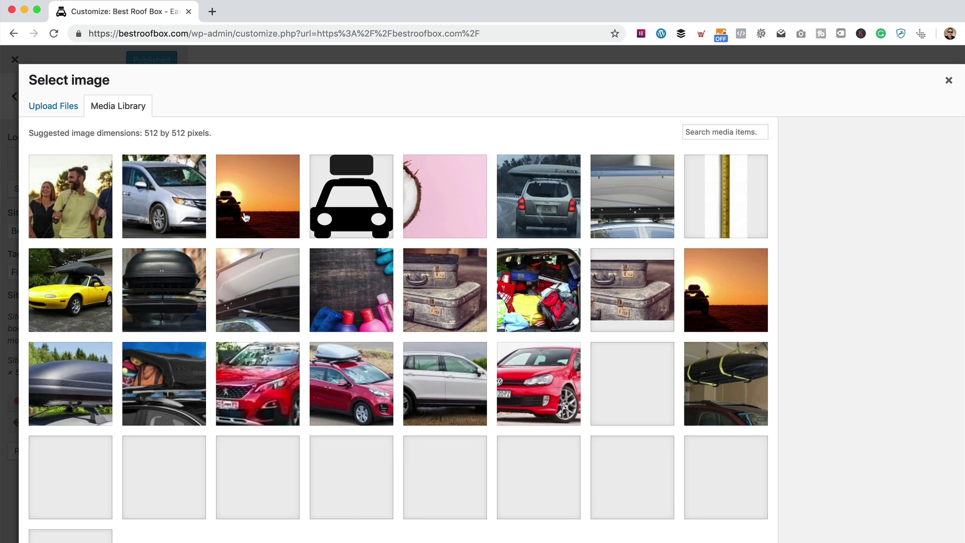
{"action": "left_click", "coordinate": [356, 216]}
{"action": "left_click", "coordinate": [390, 157]}
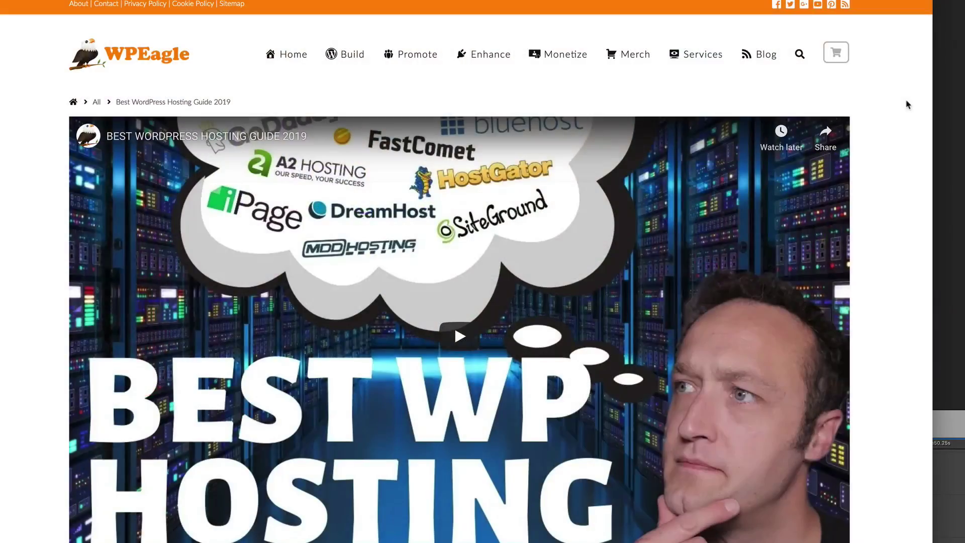
Scroll through the best WordPress hosting guide.
{"action": "scroll", "coordinate": [909, 104], "scroll_direction": "down", "scroll_amount": 15}
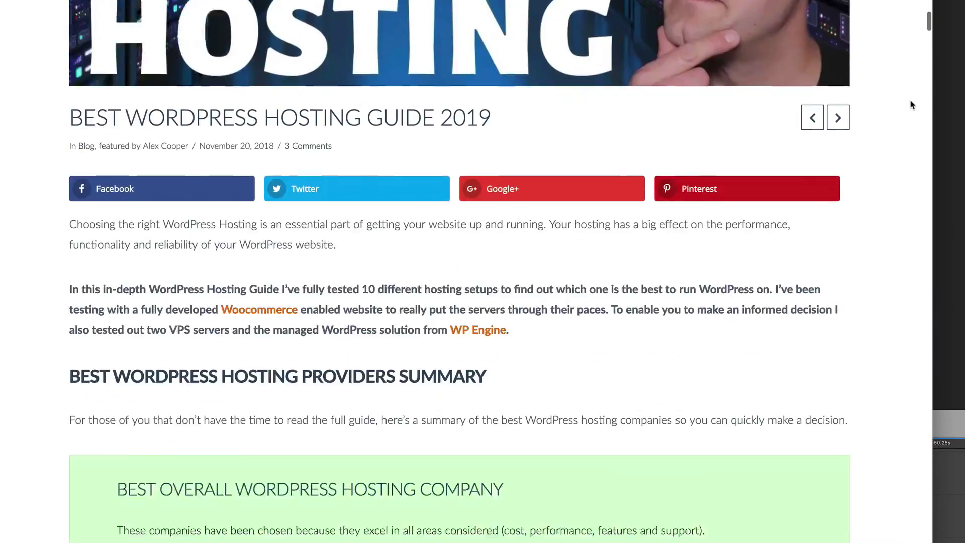
{"action": "scroll", "coordinate": [912, 104], "scroll_direction": "down", "scroll_amount": 20}
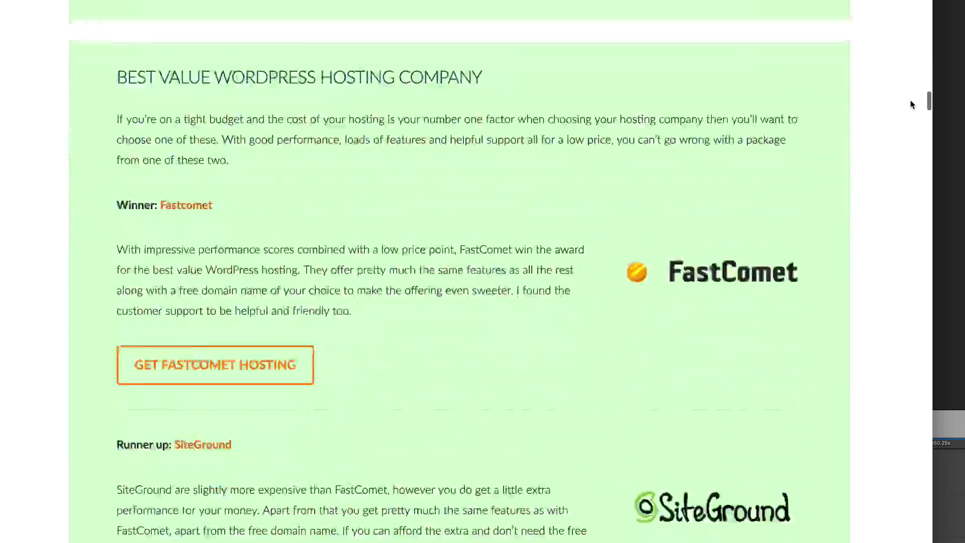
{"action": "scroll", "coordinate": [912, 105], "scroll_direction": "down", "scroll_amount": 20}
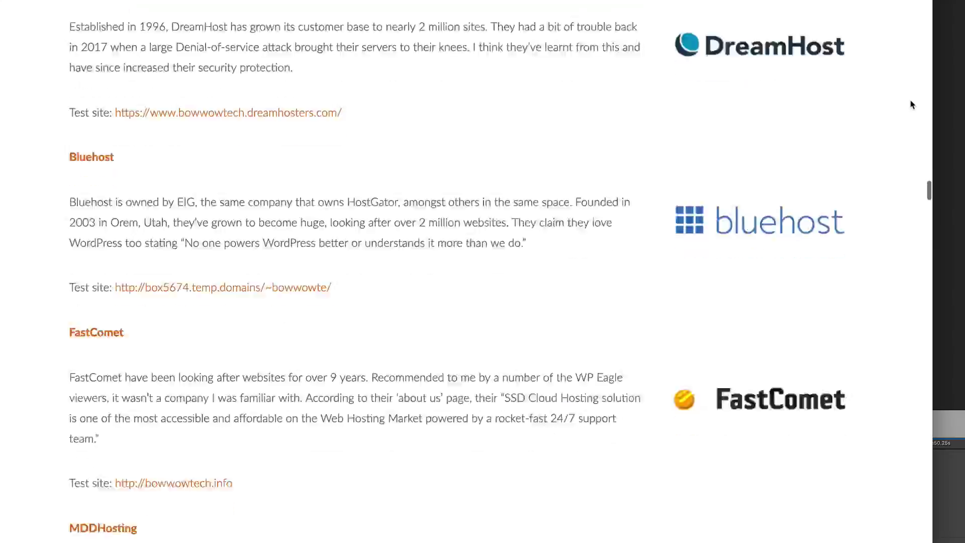
{"action": "scroll", "coordinate": [912, 105], "scroll_direction": "down", "scroll_amount": 20}
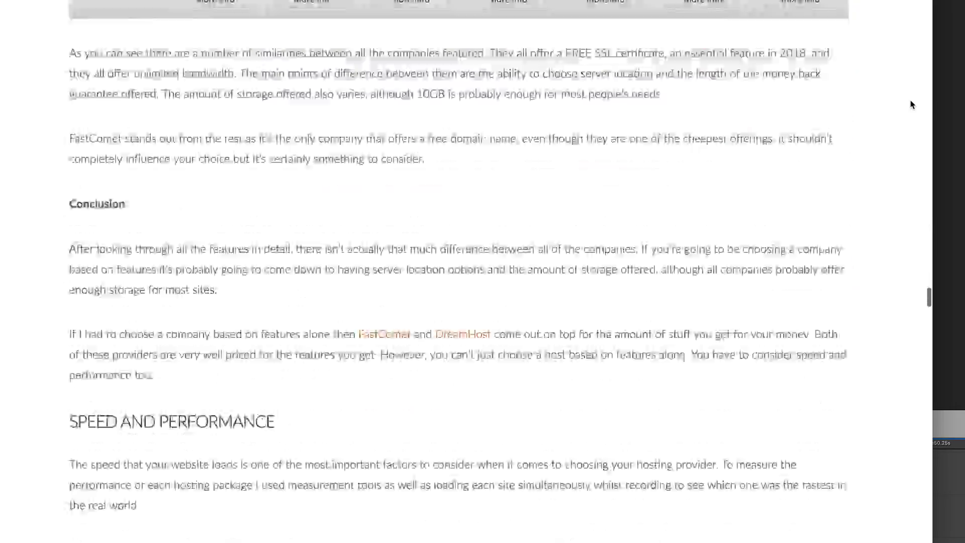
{"action": "scroll", "coordinate": [913, 105], "scroll_direction": "down", "scroll_amount": 20}
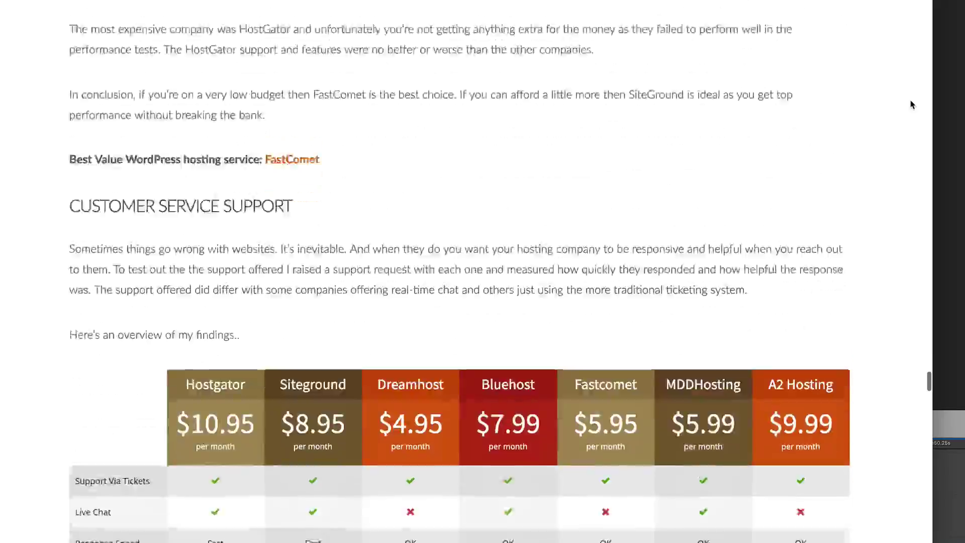
{"action": "scroll", "coordinate": [913, 104], "scroll_direction": "down", "scroll_amount": 20}
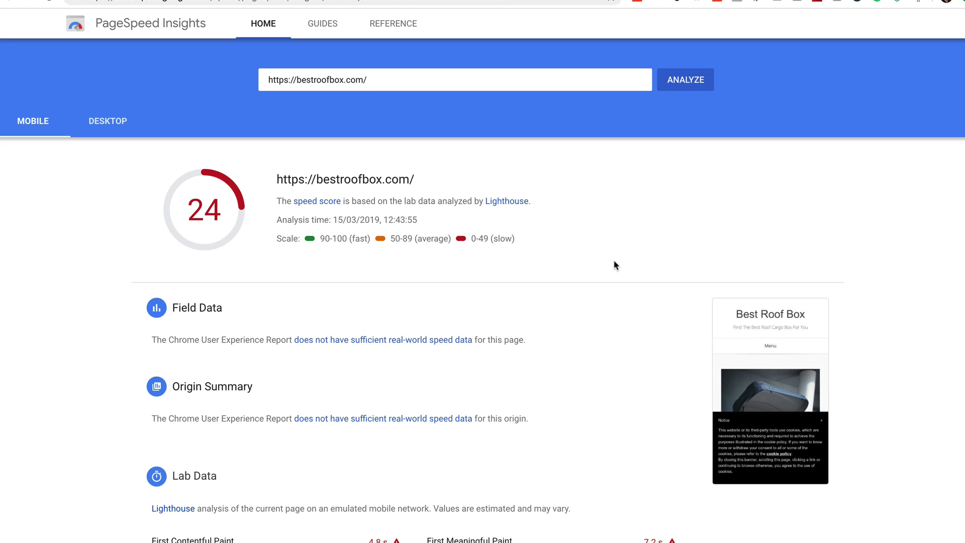
Switch PageSpeed results to Desktop (score 58), then back to Mobile (score 24).
{"action": "left_click", "coordinate": [96, 121]}
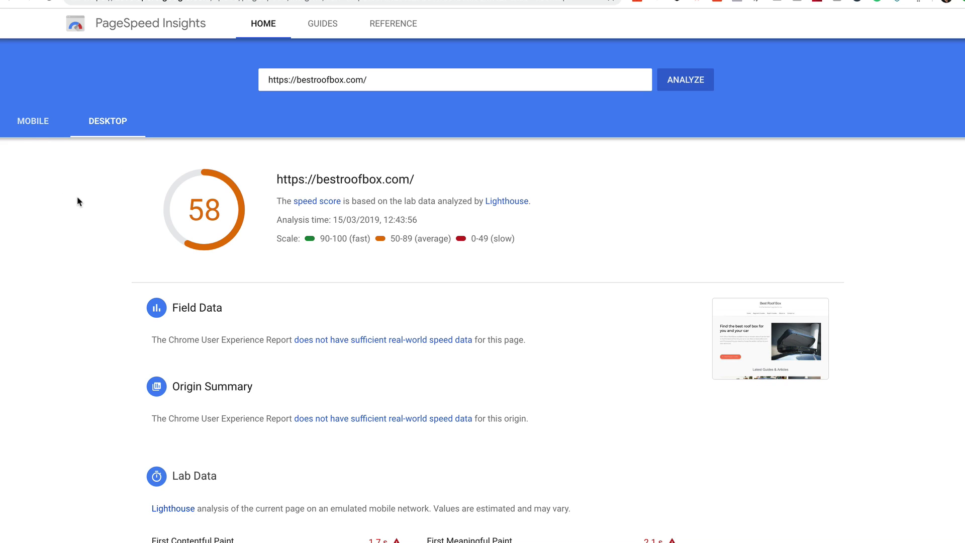
{"action": "left_click", "coordinate": [25, 128]}
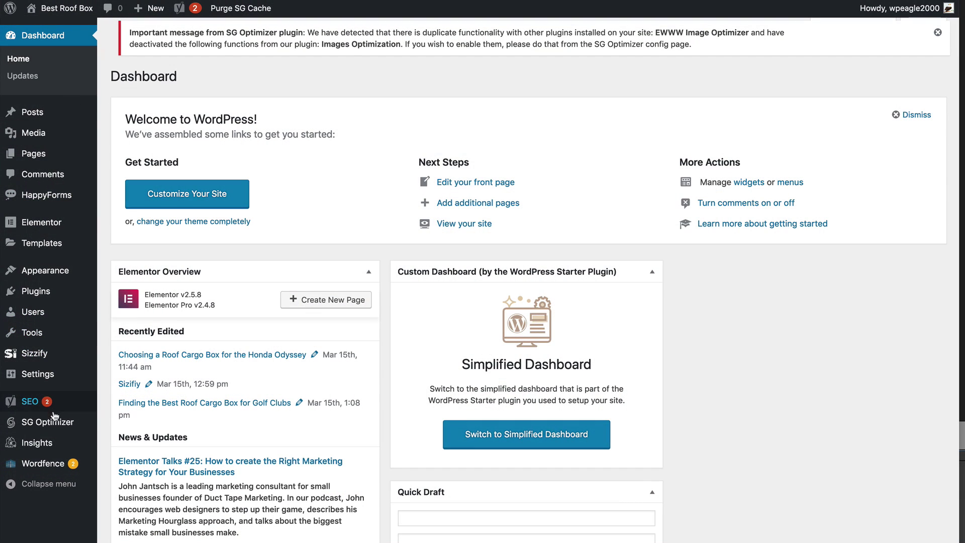
Review SG Optimizer's settings, including its Environment Optimization and Image Optimization tabs.
{"action": "left_click", "coordinate": [95, 425]}
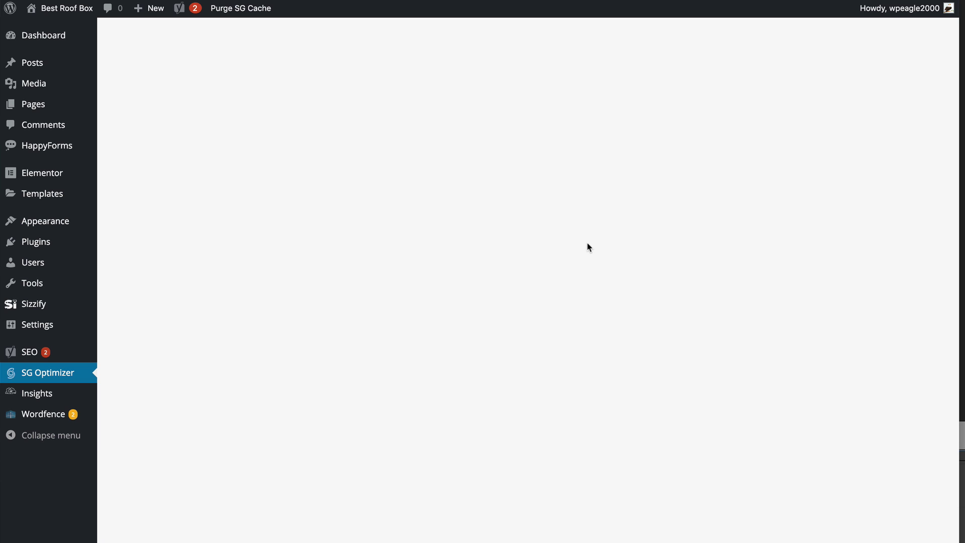
{"action": "scroll", "coordinate": [581, 245], "scroll_direction": "down", "scroll_amount": 3}
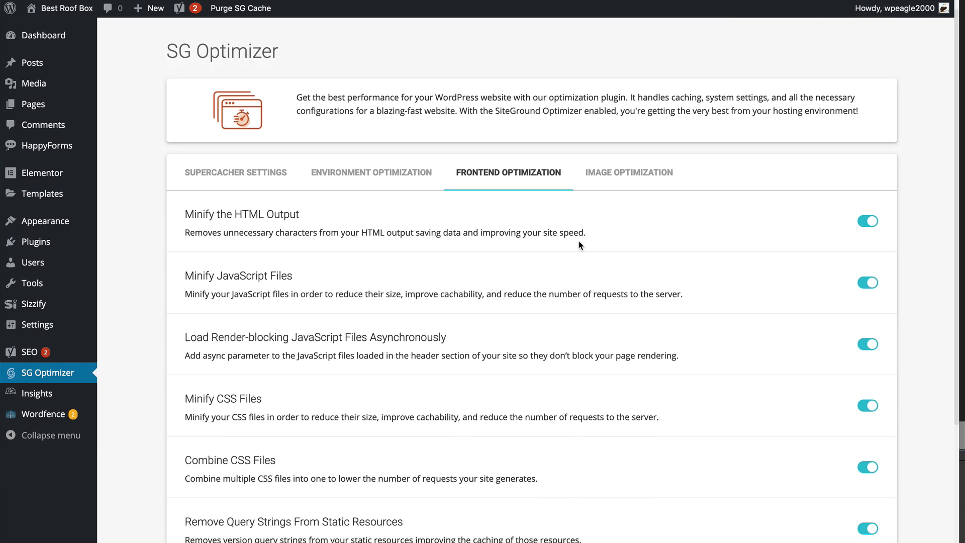
{"action": "scroll", "coordinate": [581, 245], "scroll_direction": "down", "scroll_amount": 1}
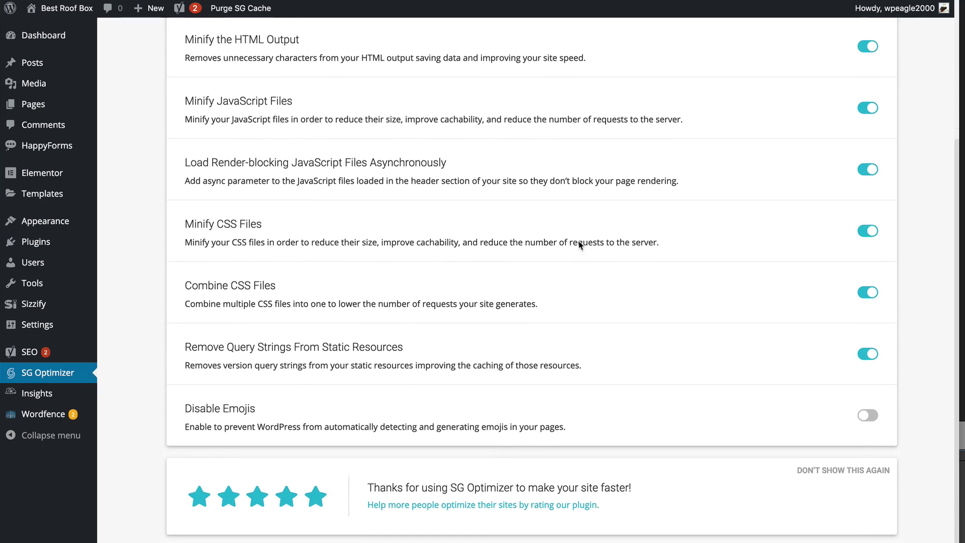
{"action": "scroll", "coordinate": [581, 246], "scroll_direction": "up", "scroll_amount": 5}
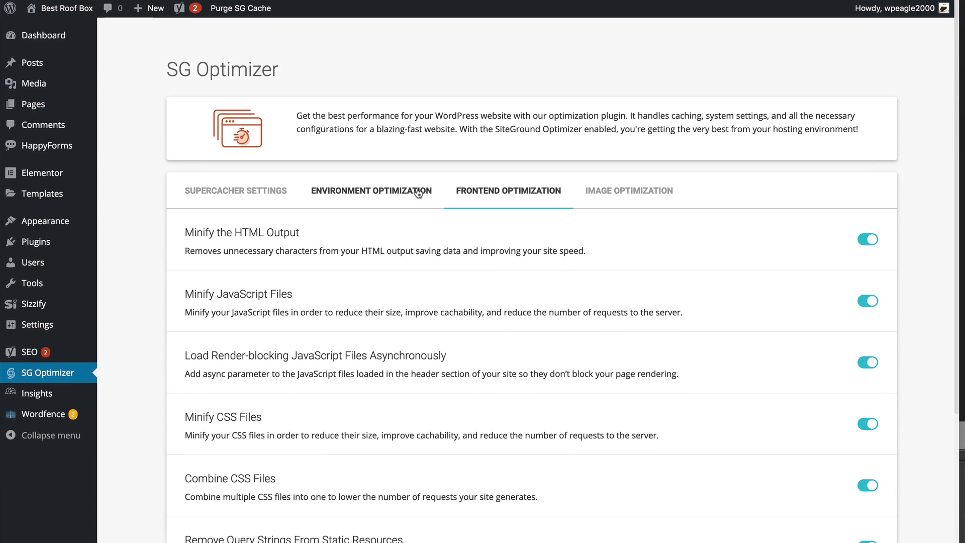
{"action": "left_click", "coordinate": [416, 195]}
{"action": "scroll", "coordinate": [562, 215], "scroll_direction": "down", "scroll_amount": 3}
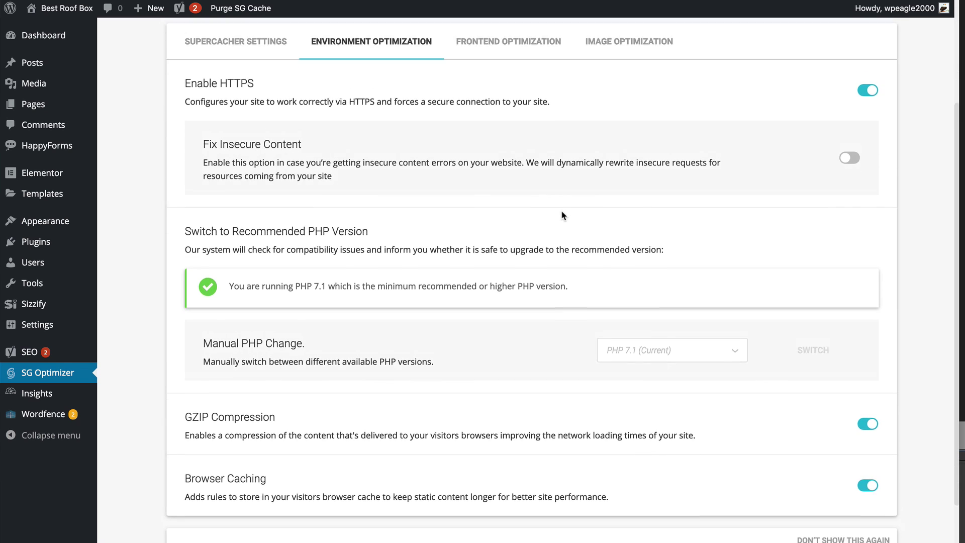
{"action": "scroll", "coordinate": [564, 213], "scroll_direction": "up", "scroll_amount": 2}
{"action": "left_click", "coordinate": [632, 143]}
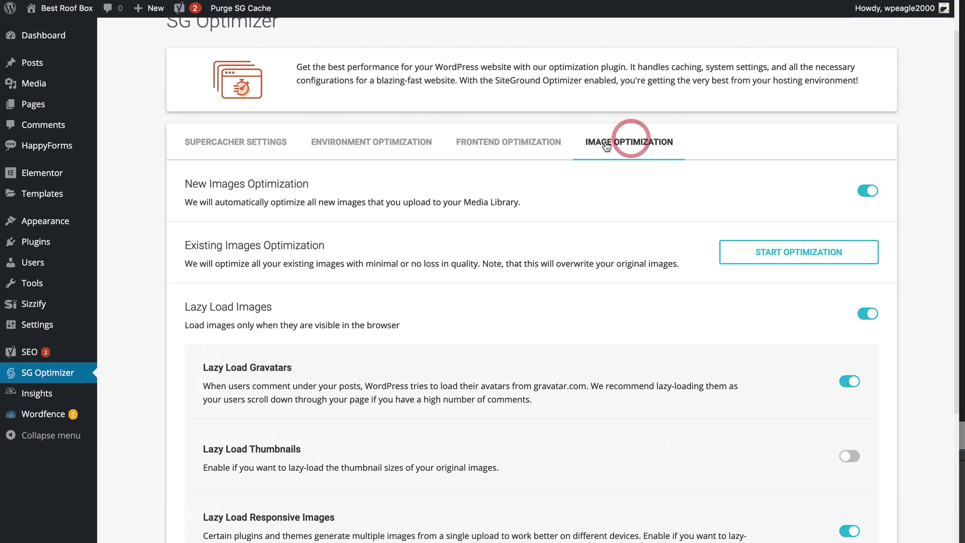
{"action": "scroll", "coordinate": [373, 155], "scroll_direction": "down", "scroll_amount": 3}
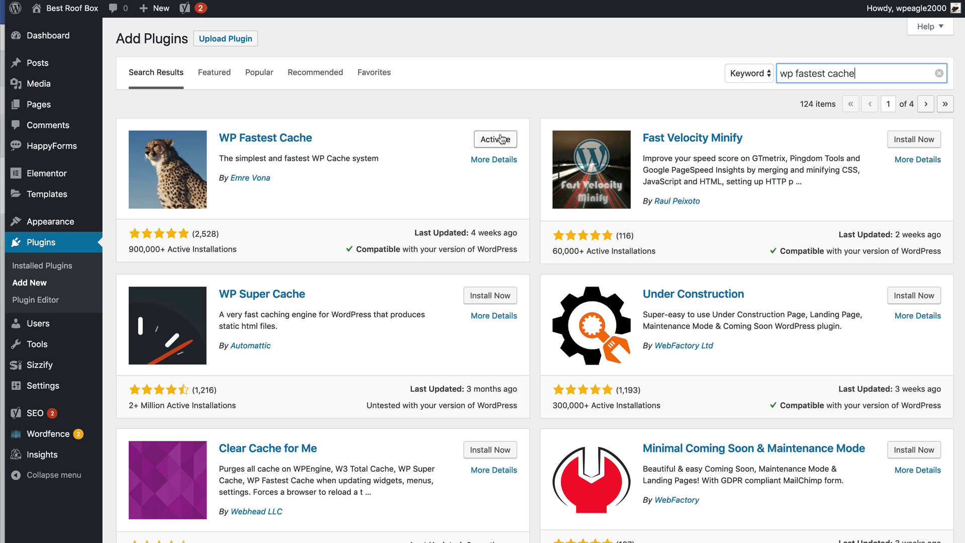
Activate WP Fastest Cache, then its WP Fastest Cache Premium add-on.
{"action": "left_click", "coordinate": [501, 143]}
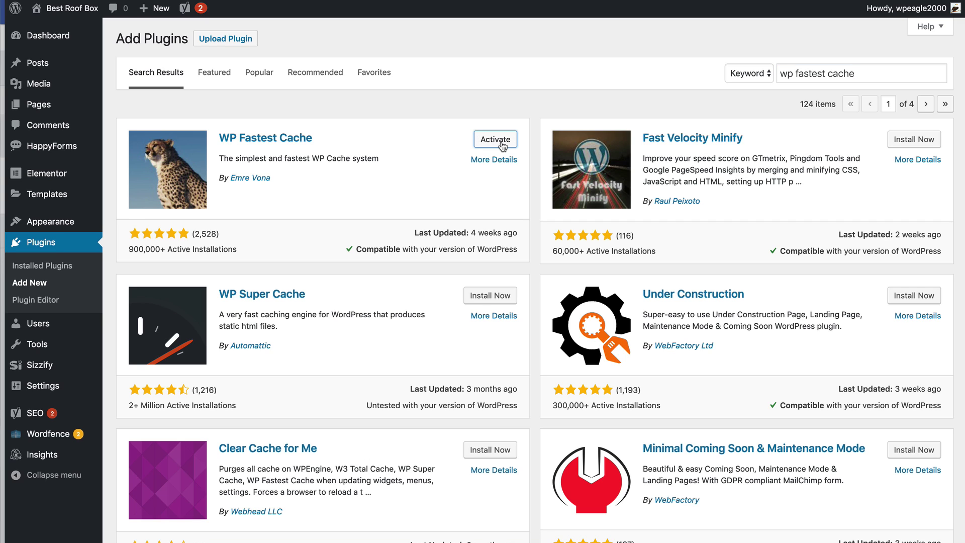
{"action": "scroll", "coordinate": [343, 264], "scroll_direction": "down", "scroll_amount": 8}
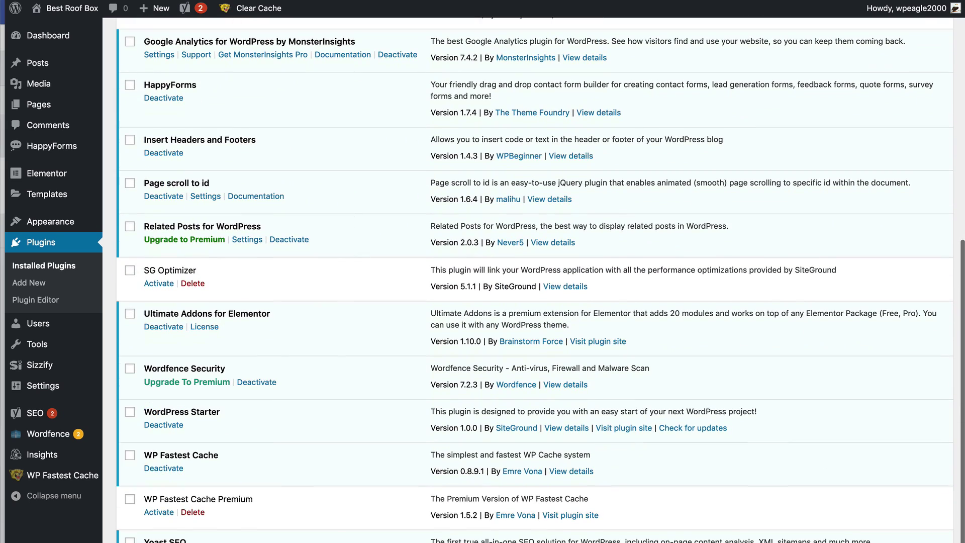
{"action": "left_click", "coordinate": [159, 512]}
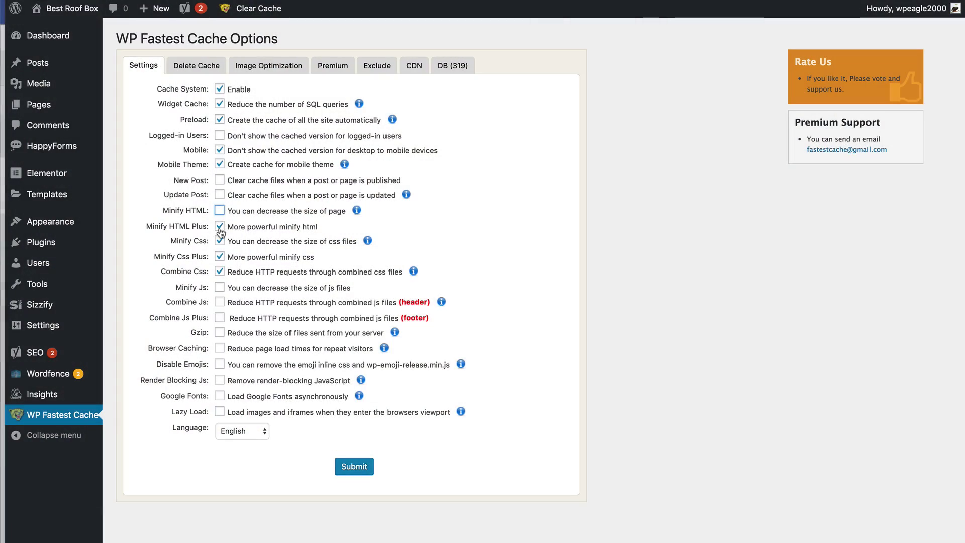
Enable Minify HTML, Minify HTML Plus and Lazy Load with default placeholder and no exclusions.
{"action": "left_click", "coordinate": [220, 226]}
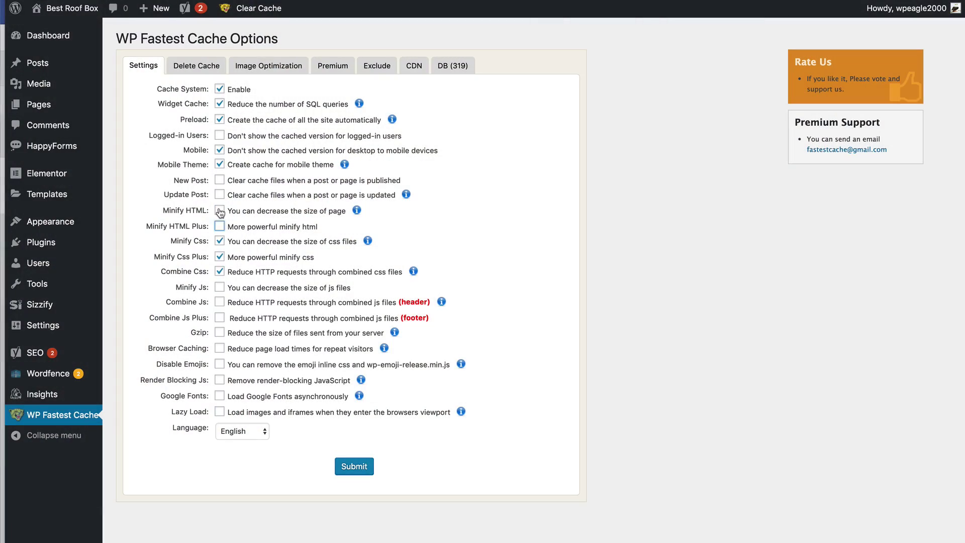
{"action": "left_click", "coordinate": [220, 227]}
{"action": "left_click", "coordinate": [220, 411]}
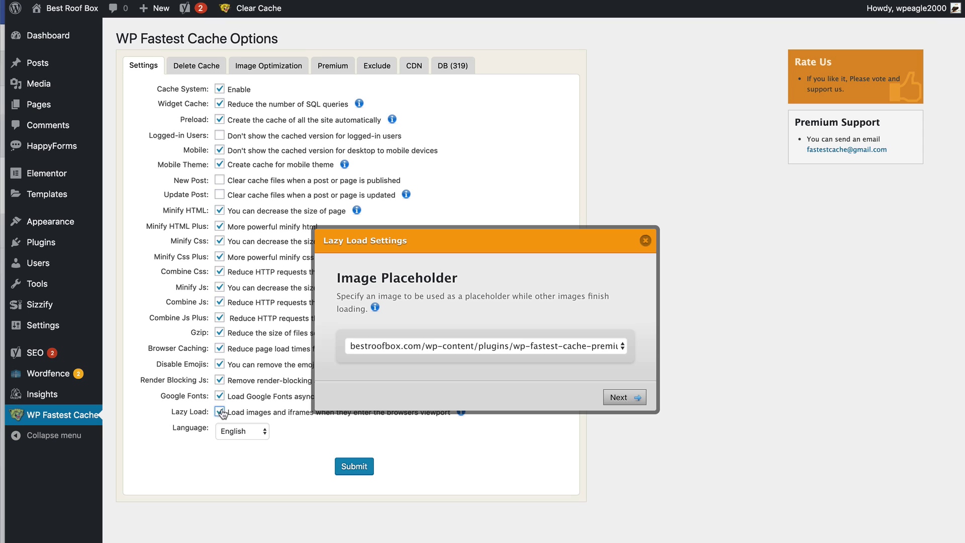
{"action": "left_click", "coordinate": [645, 401]}
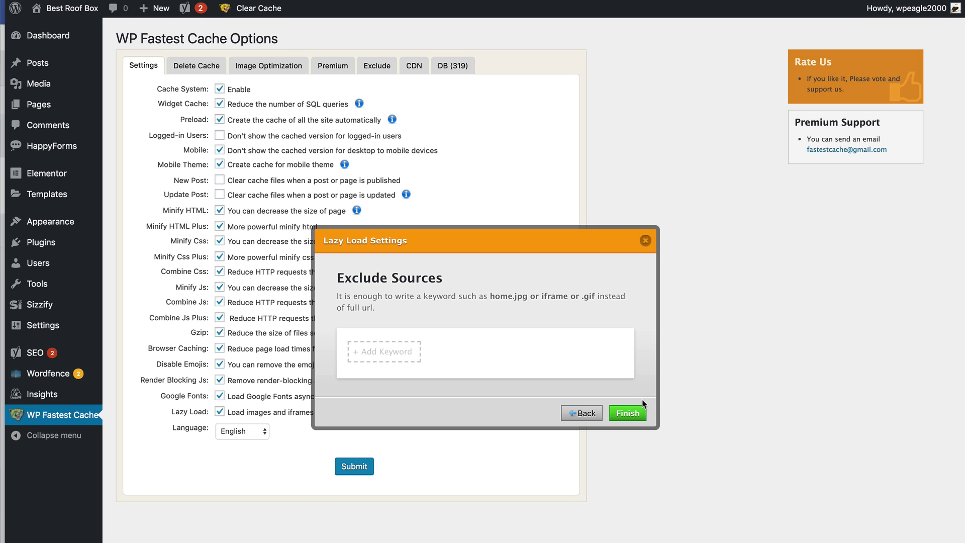
{"action": "left_click", "coordinate": [625, 416]}
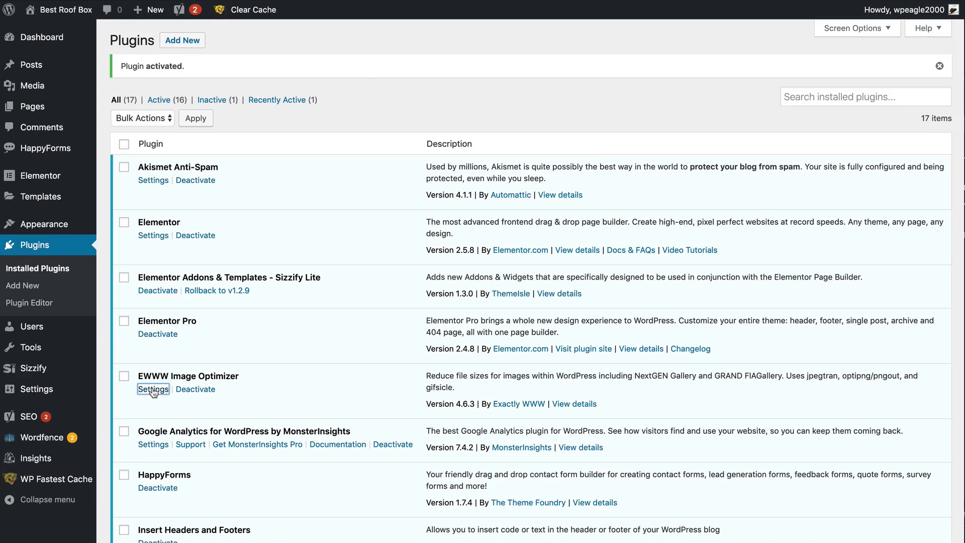
Open EWWW Image Optimizer settings and review its WebP conversion options.
{"action": "left_click", "coordinate": [154, 390]}
{"action": "scroll", "coordinate": [624, 361], "scroll_direction": "down", "scroll_amount": 5}
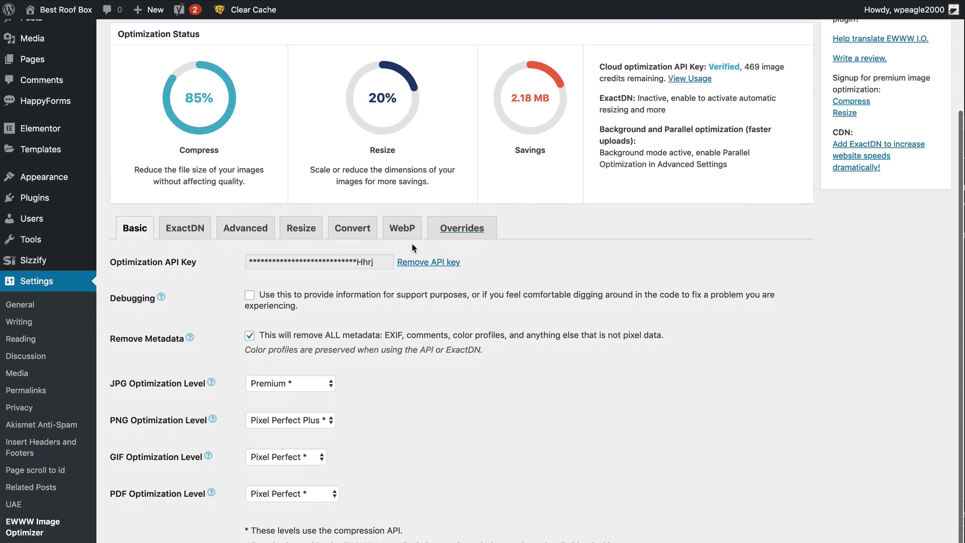
{"action": "left_click", "coordinate": [412, 241]}
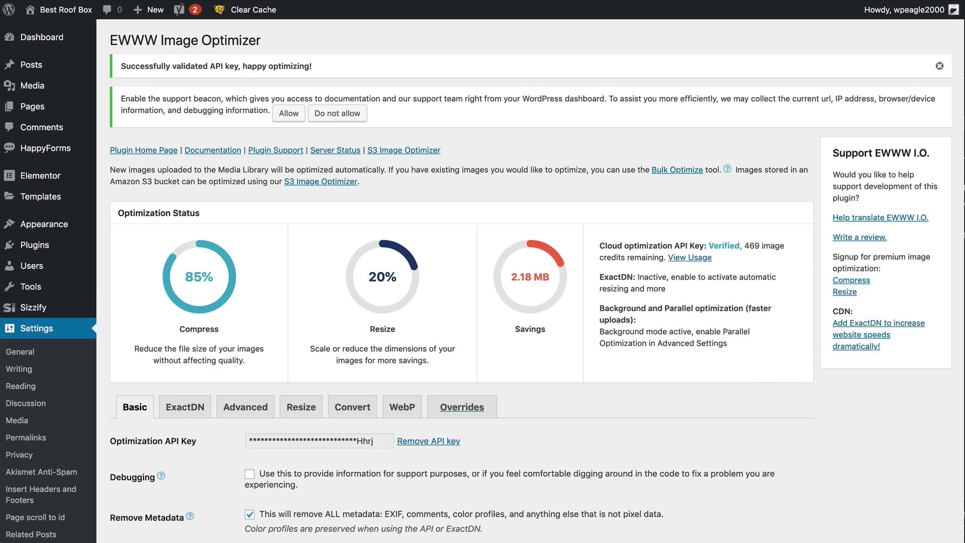
Open Media > Bulk Optimize, showing 34 Media Library images for scanning.
{"action": "mouse_move", "coordinate": [73, 90]}
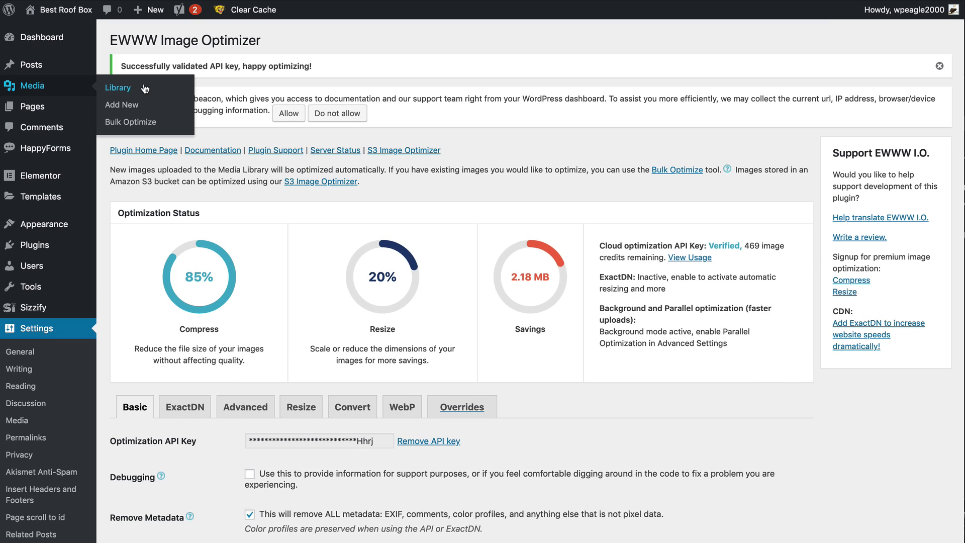
{"action": "scroll", "coordinate": [146, 123], "scroll_direction": "down", "scroll_amount": 1}
{"action": "left_click", "coordinate": [146, 123]}
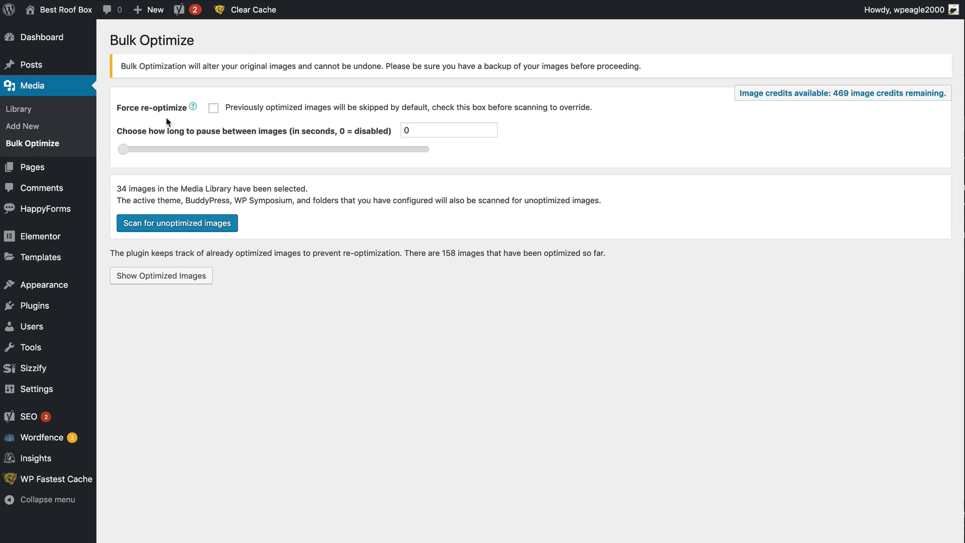
Enable Force re-optimize, scan the media library, and start optimizing the 175 found images.
{"action": "left_click", "coordinate": [214, 108]}
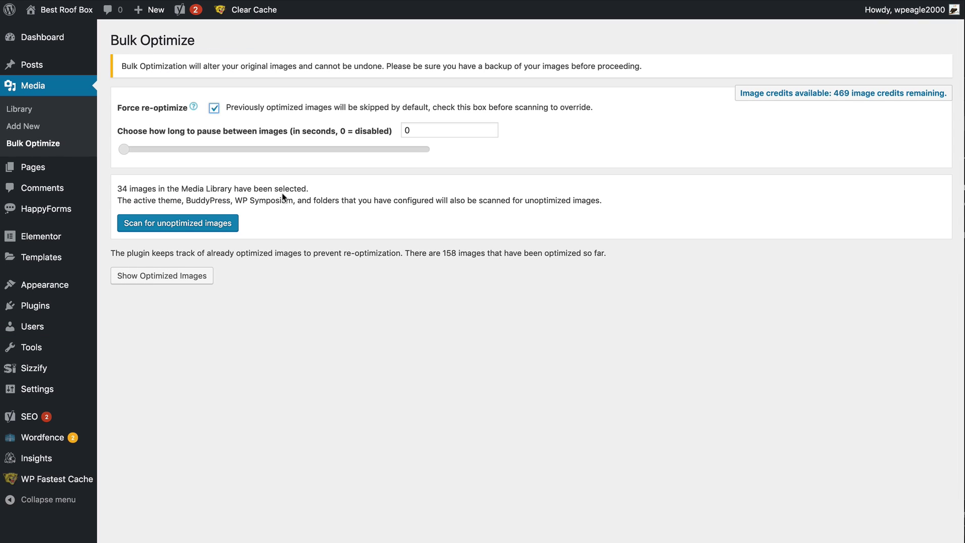
{"action": "left_click", "coordinate": [200, 221]}
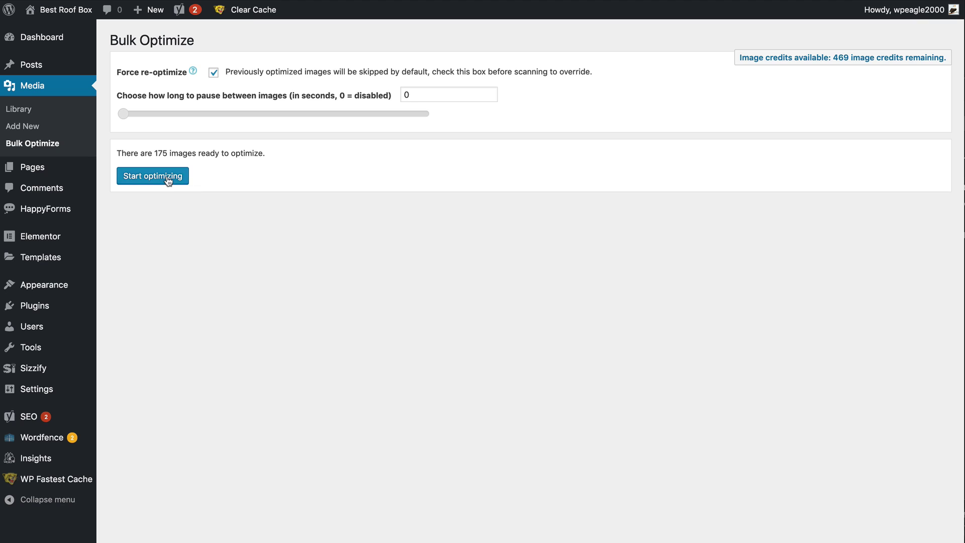
{"action": "left_click", "coordinate": [168, 180]}
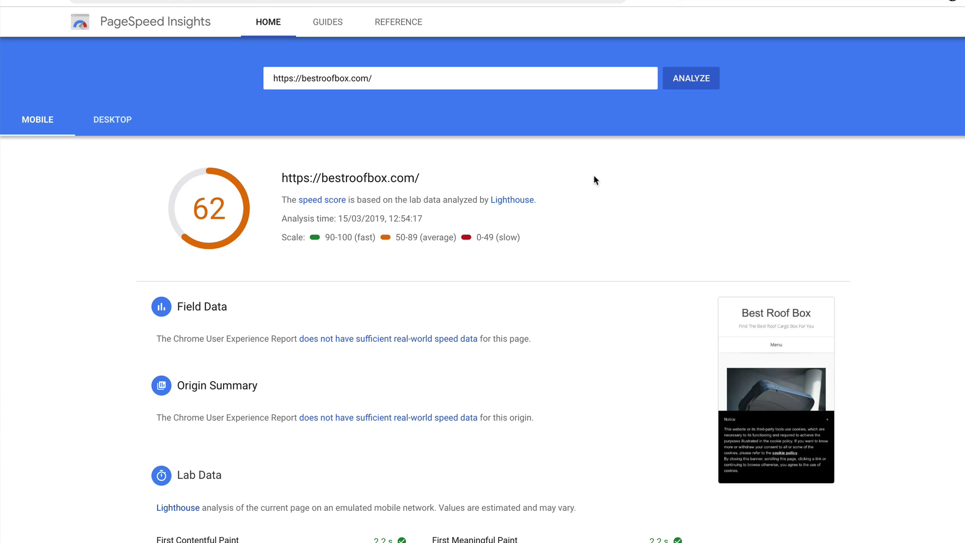
{"action": "left_click", "coordinate": [125, 127]}
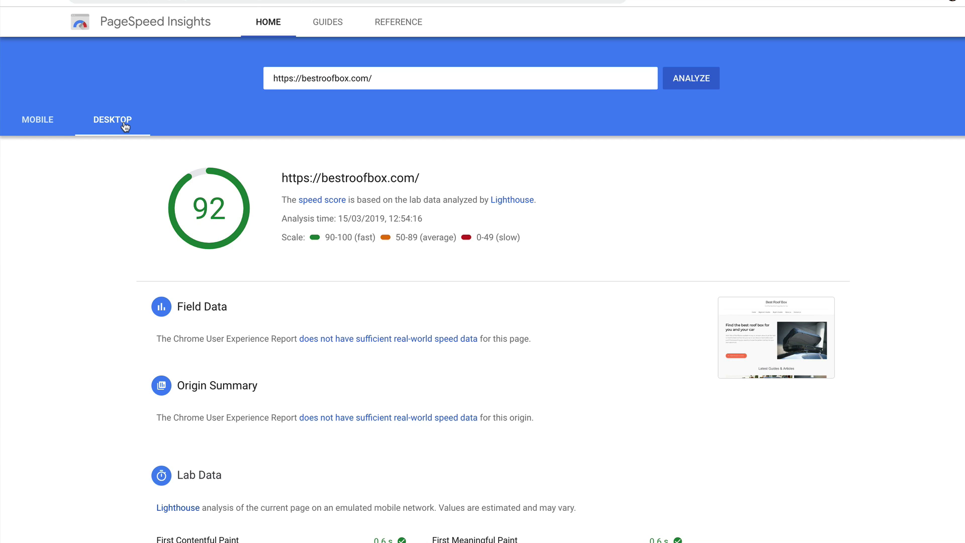
{"action": "left_click", "coordinate": [54, 123]}
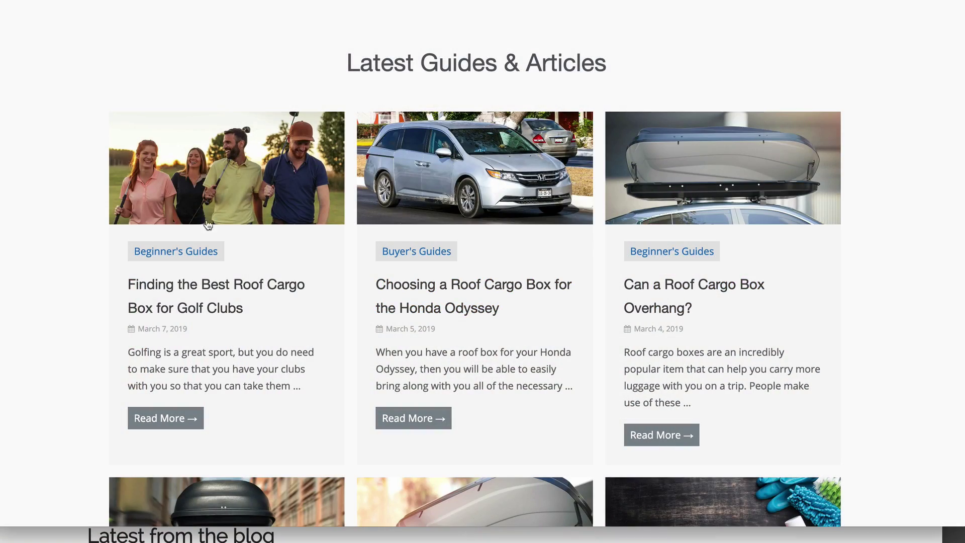
Scroll through the Latest Guides & Articles post grid on the live front page.
{"action": "scroll", "coordinate": [392, 327], "scroll_direction": "down", "scroll_amount": 5}
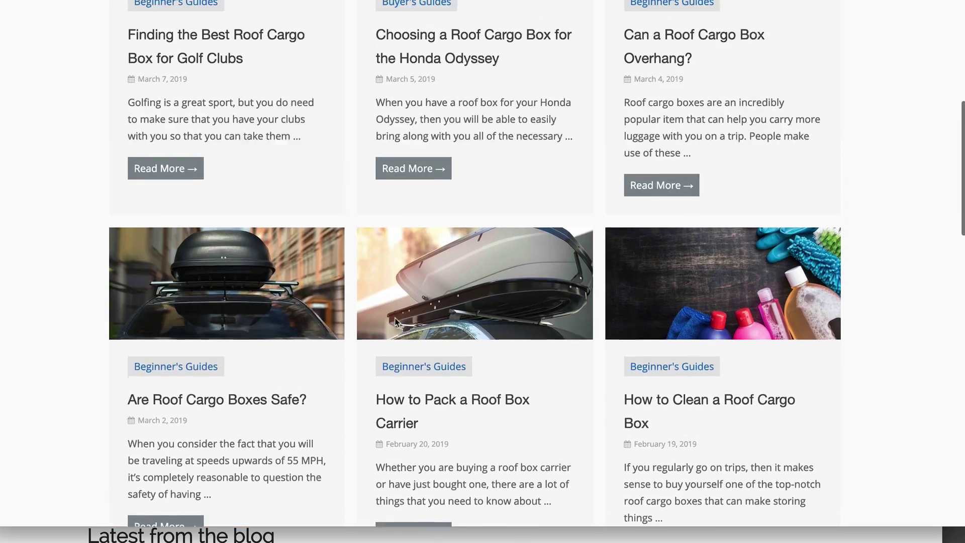
{"action": "scroll", "coordinate": [395, 321], "scroll_direction": "up", "scroll_amount": 3}
{"action": "scroll", "coordinate": [396, 322], "scroll_direction": "down", "scroll_amount": 9}
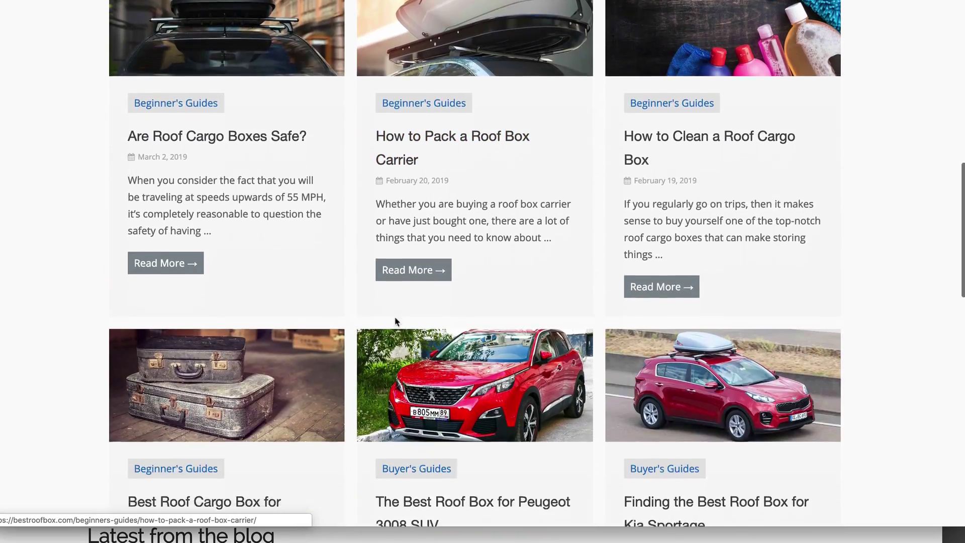
{"action": "scroll", "coordinate": [396, 322], "scroll_direction": "down", "scroll_amount": 6}
{"action": "scroll", "coordinate": [397, 323], "scroll_direction": "up", "scroll_amount": 4}
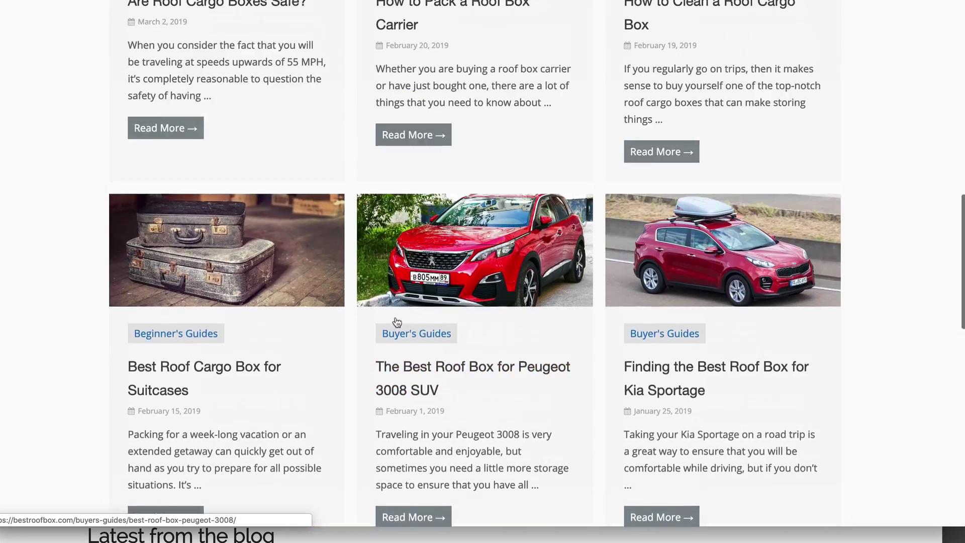
{"action": "scroll", "coordinate": [396, 317], "scroll_direction": "up", "scroll_amount": 8}
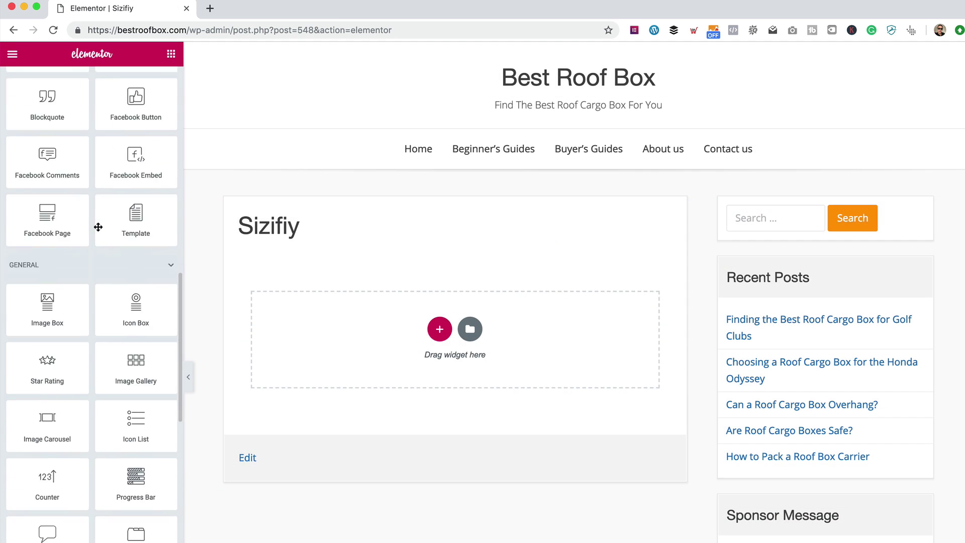
Place a Sizzify Post Type Grid widget on the Sizifiy page with a rows margin of 10.
{"action": "scroll", "coordinate": [125, 201], "scroll_direction": "down", "scroll_amount": 10}
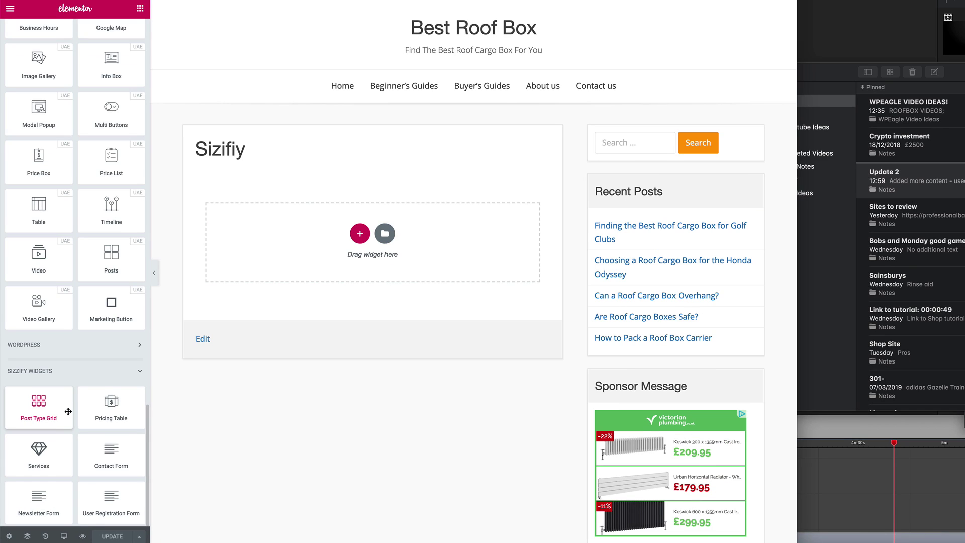
{"action": "left_click_drag", "start_coordinate": [58, 405], "coordinate": [302, 253]}
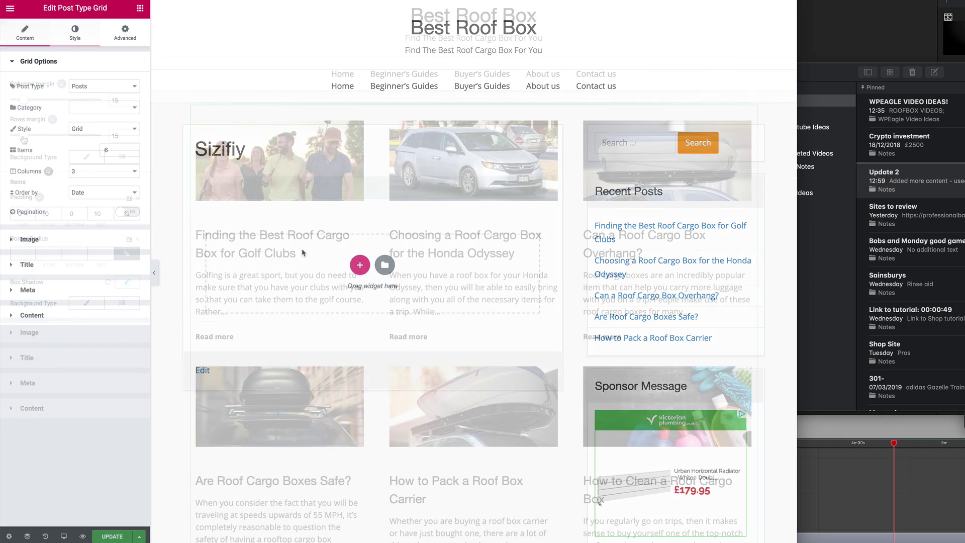
{"action": "left_click_drag", "start_coordinate": [18, 140], "coordinate": [19, 140]}
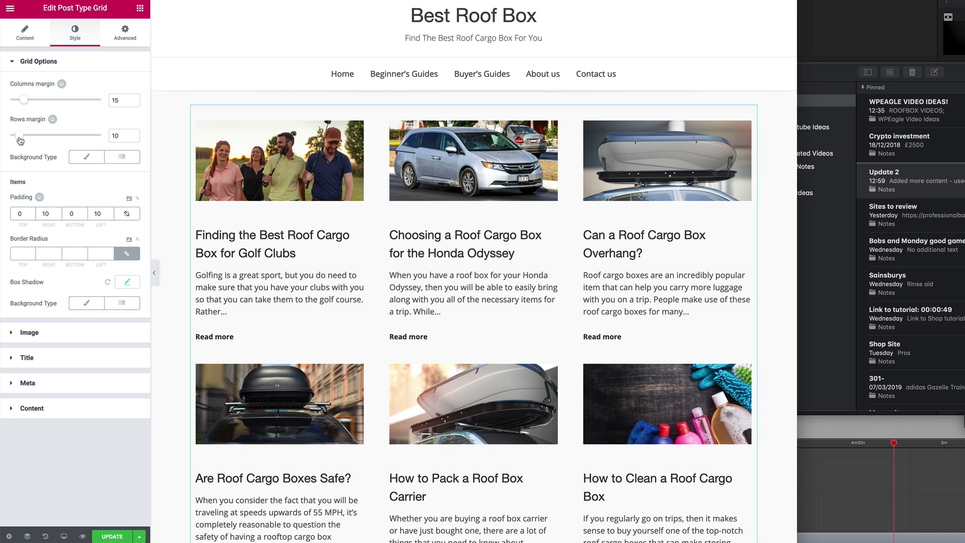
{"action": "left_click", "coordinate": [44, 339]}
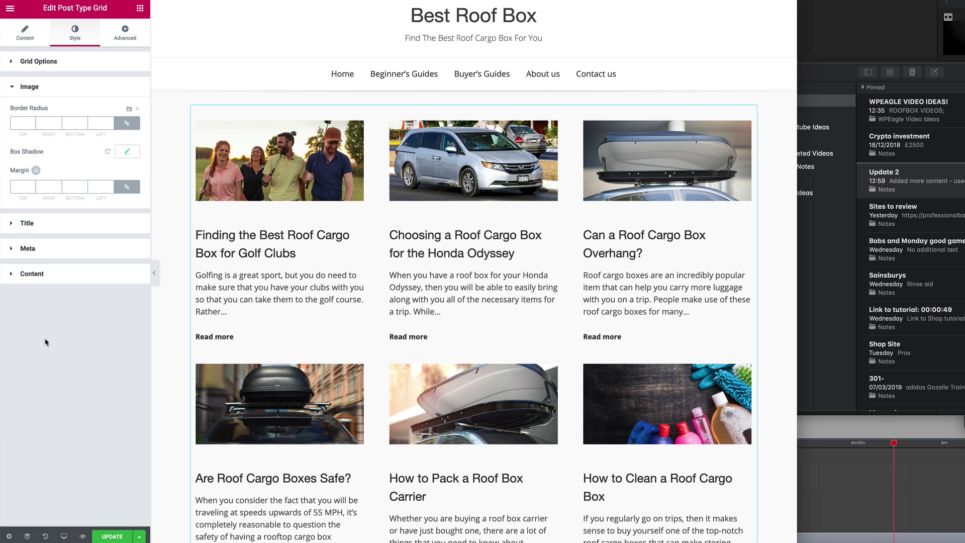